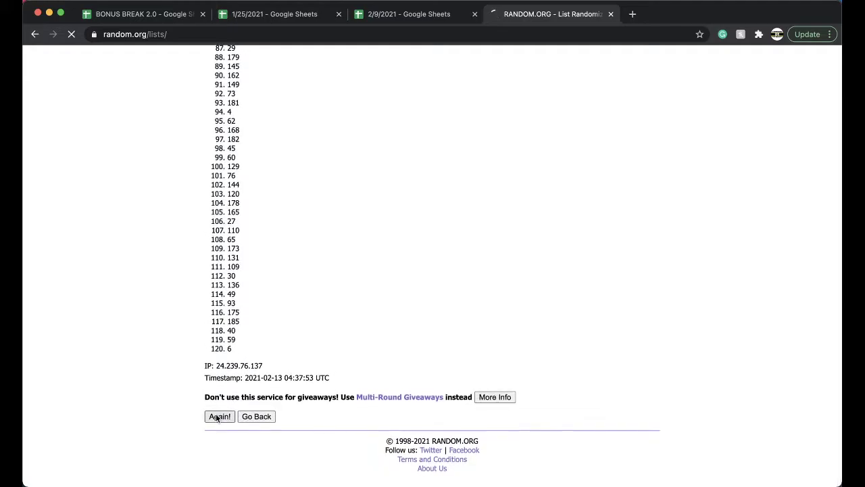
- Randomize the 120-number list three more times in the List Randomizer
{"action": "left_click", "coordinate": [216, 415]}
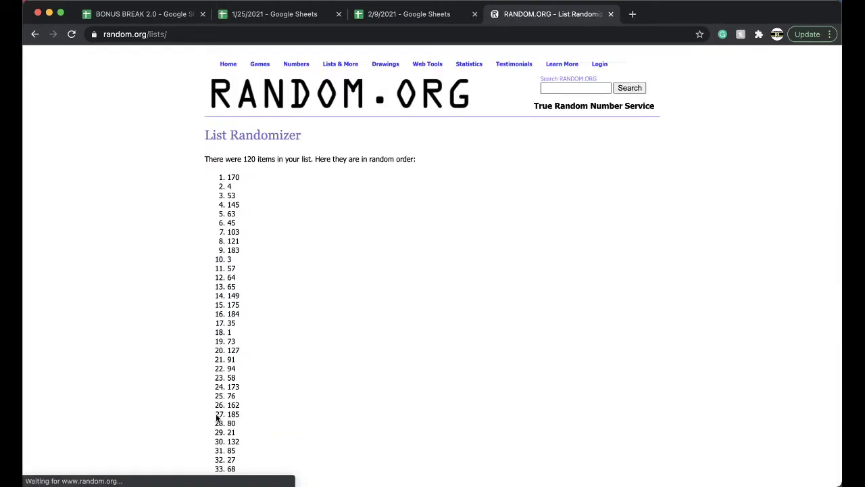
{"action": "left_click", "coordinate": [216, 416]}
{"action": "left_click", "coordinate": [216, 411]}
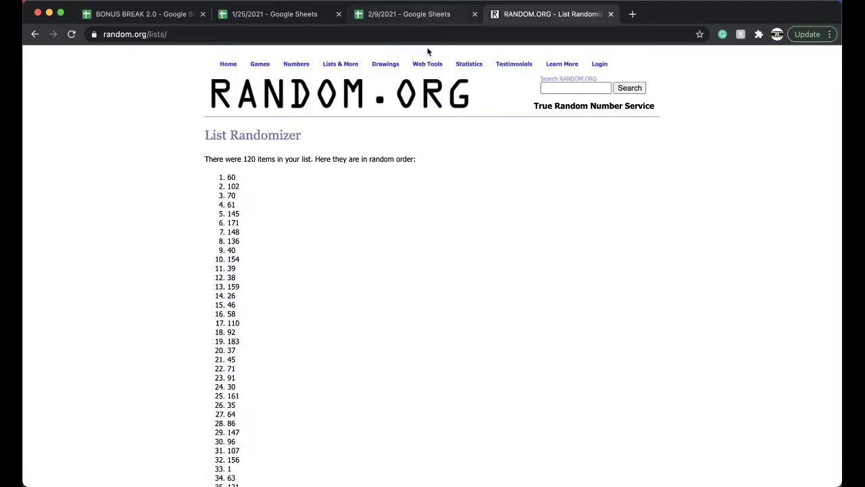
- In the 2/9/2021 spreadsheet, fill the column E cell containing 60 with green on the #66 PREM PACK FB sheet
{"action": "left_click", "coordinate": [431, 15]}
{"action": "scroll", "coordinate": [304, 246], "scroll_direction": "down", "scroll_amount": 5}
{"action": "scroll", "coordinate": [305, 246], "scroll_direction": "down", "scroll_amount": 3}
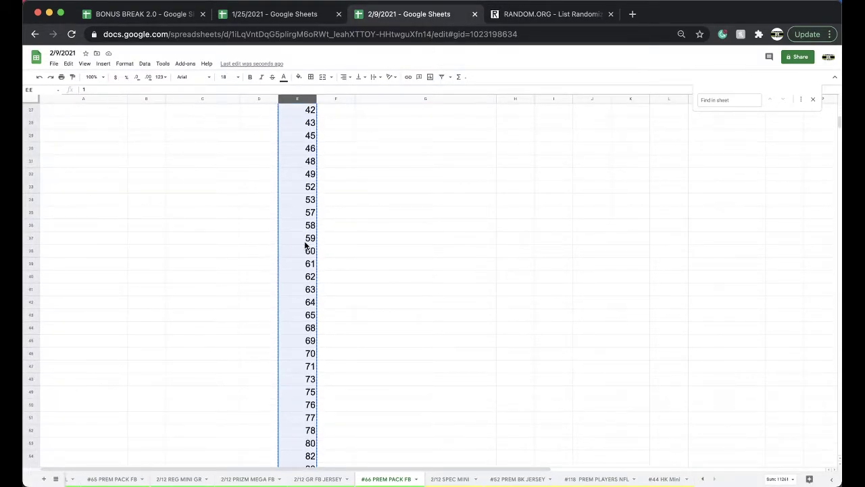
{"action": "left_click", "coordinate": [303, 251]}
{"action": "left_click", "coordinate": [300, 76]}
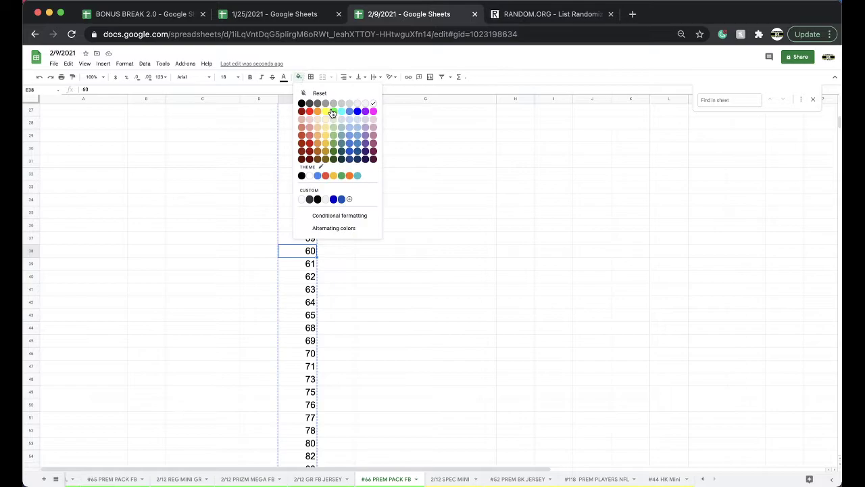
{"action": "left_click", "coordinate": [333, 112]}
- Duplicate the #66 PREM PACK FB sheet and rename the copy #67 PREM PACK FB
{"action": "right_click", "coordinate": [382, 477]}
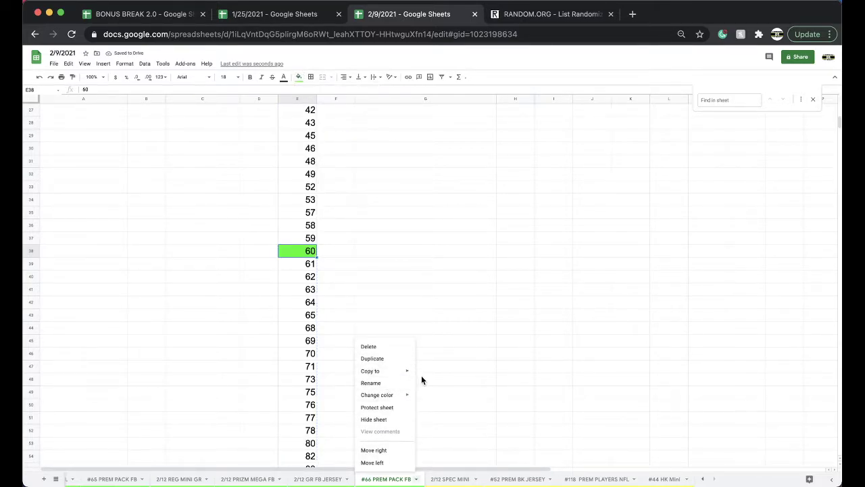
{"action": "left_click", "coordinate": [387, 359]}
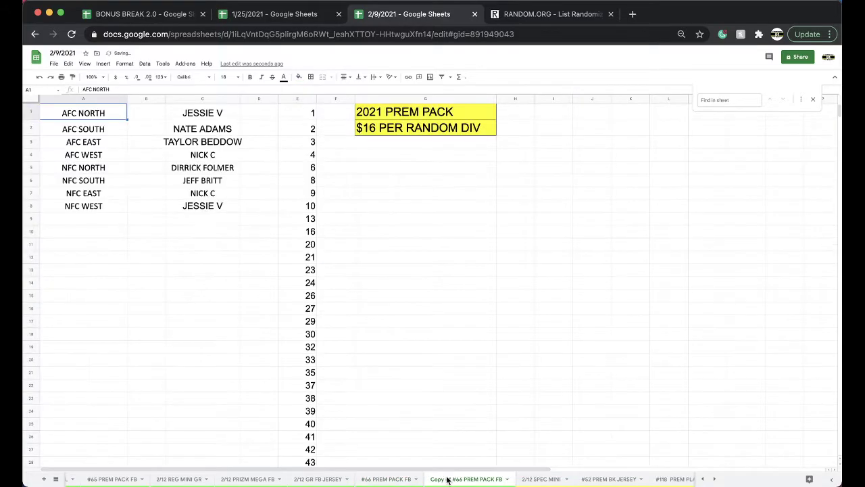
{"action": "double_click", "coordinate": [458, 480]}
{"action": "type", "text": "#67 PREM PACK FB"}
{"action": "left_click", "coordinate": [410, 399]}
- Color the #67 PREM PACK FB sheet tab yellow and clear all participant names from column C
{"action": "right_click", "coordinate": [452, 479]}
{"action": "mouse_move", "coordinate": [450, 396]}
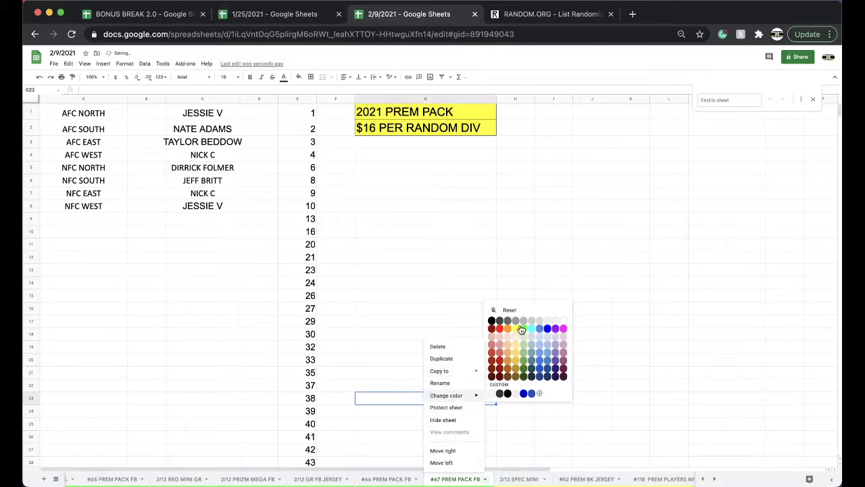
{"action": "left_click", "coordinate": [523, 328]}
{"action": "left_click", "coordinate": [211, 99]}
{"action": "key", "text": "Delete"}
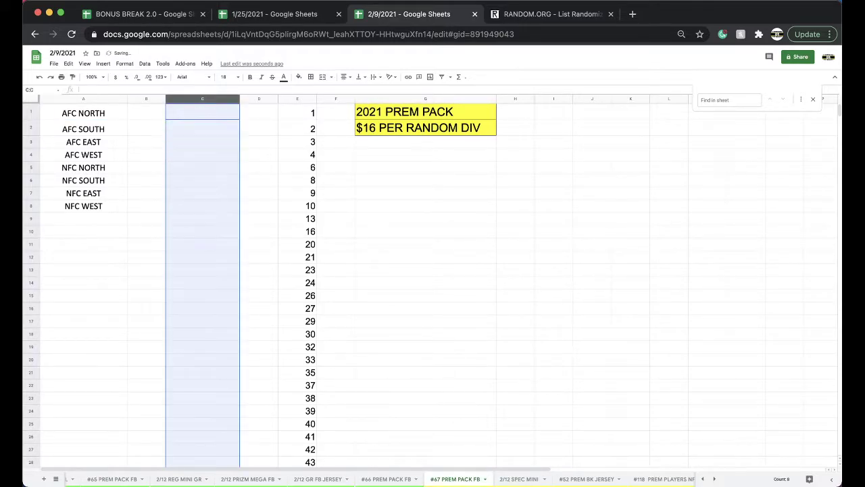
- Delete the row containing 60 and move the #67 PREM PACK FB sheet to just after #118 PREM PLAYERS NFL
{"action": "scroll", "coordinate": [293, 206], "scroll_direction": "down", "scroll_amount": 10}
{"action": "left_click", "coordinate": [311, 213]}
{"action": "right_click", "coordinate": [312, 212]}
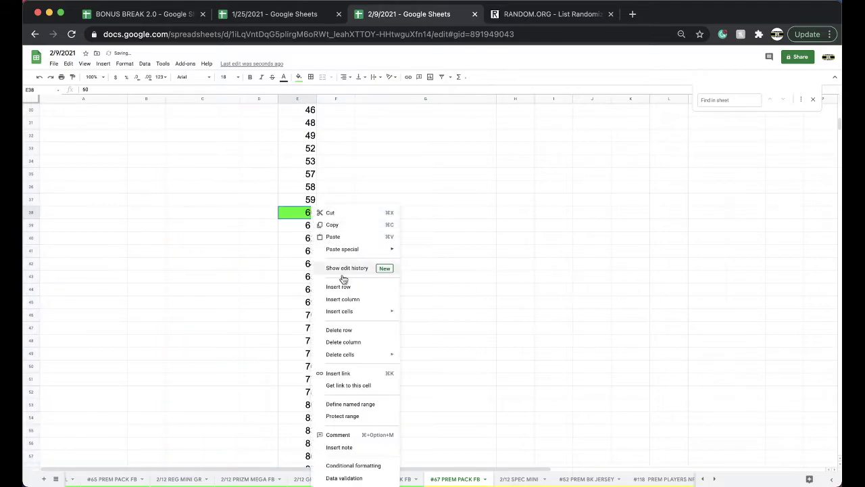
{"action": "left_click", "coordinate": [342, 329]}
{"action": "left_click_drag", "start_coordinate": [467, 476], "coordinate": [649, 477]}
- On the #66 PREM PACK FB sheet, fit column C to its contents and copy the participant names in C1:C8
{"action": "left_click", "coordinate": [323, 480]}
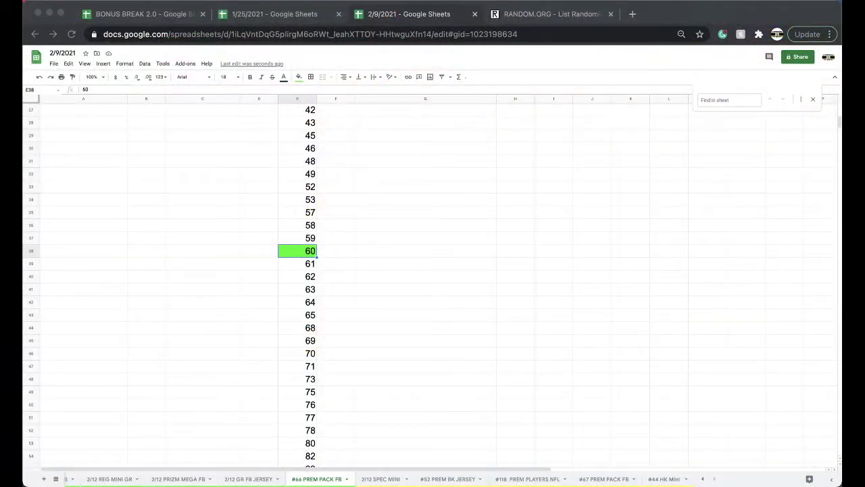
{"action": "scroll", "coordinate": [493, 236], "scroll_direction": "up", "scroll_amount": 10}
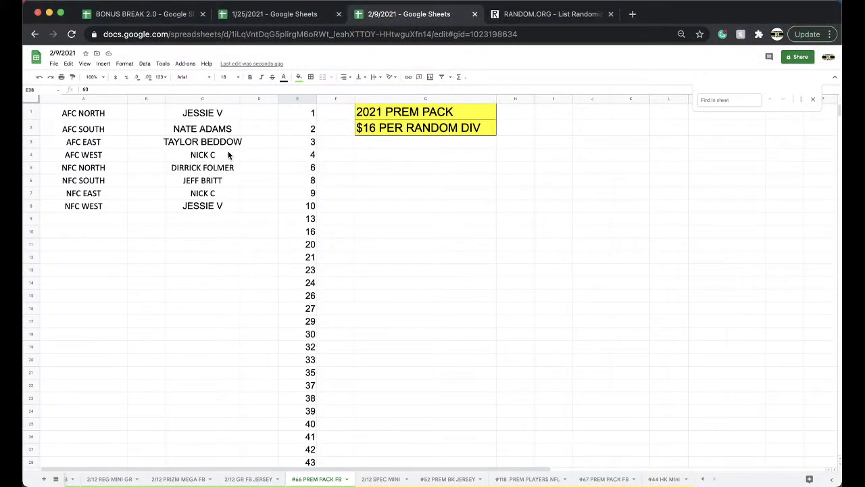
{"action": "double_click", "coordinate": [240, 100]}
{"action": "left_click_drag", "start_coordinate": [213, 116], "coordinate": [208, 206]}
{"action": "key", "text": "ctrl+c"}
- Open a blank RANDOM.ORG List Randomizer form and paste the copied participant names as list items
{"action": "left_click", "coordinate": [532, 14]}
{"action": "key", "text": "Return"}
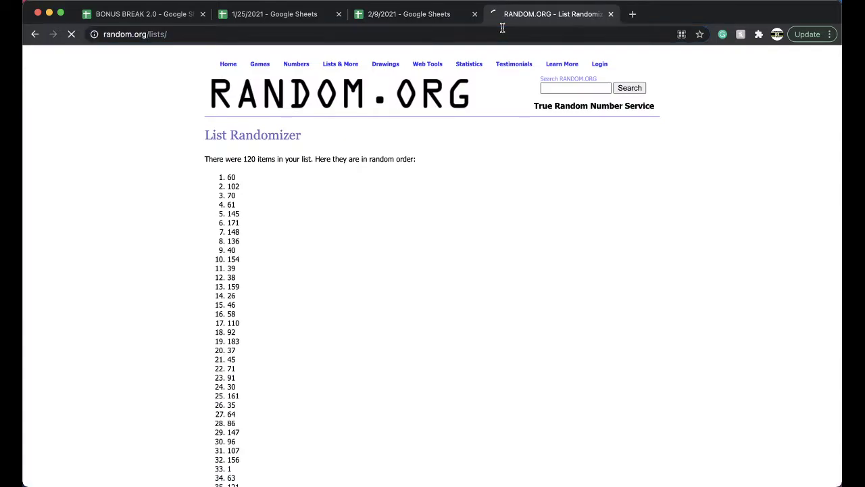
{"action": "left_click", "coordinate": [297, 263]}
{"action": "key", "text": "ctrl+v"}
- Randomize the participant list four times in a row
{"action": "left_click", "coordinate": [226, 398]}
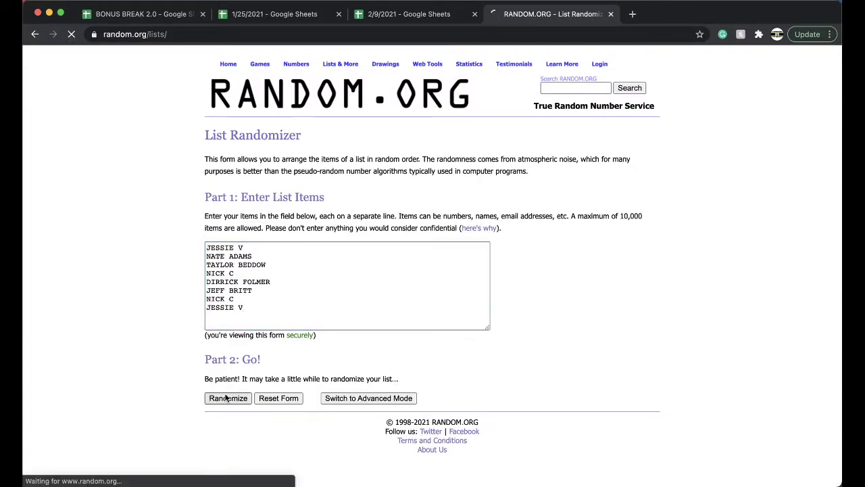
{"action": "left_click", "coordinate": [219, 308]}
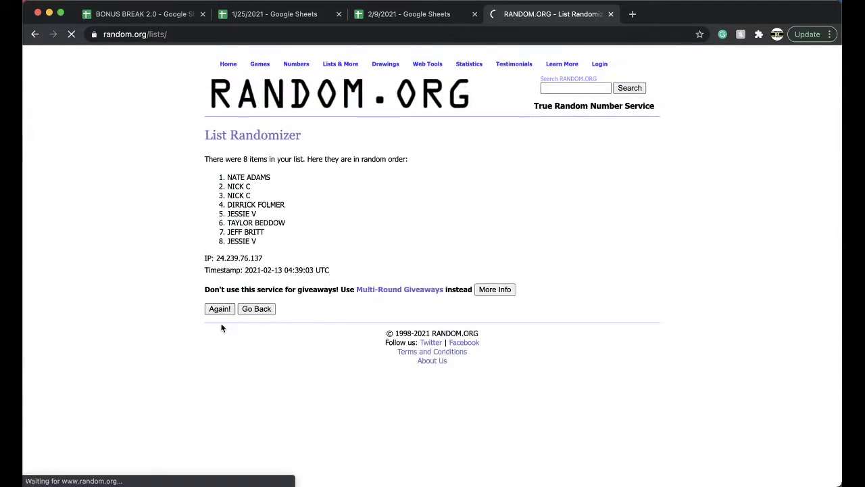
{"action": "left_click", "coordinate": [221, 328]}
{"action": "left_click", "coordinate": [220, 328]}
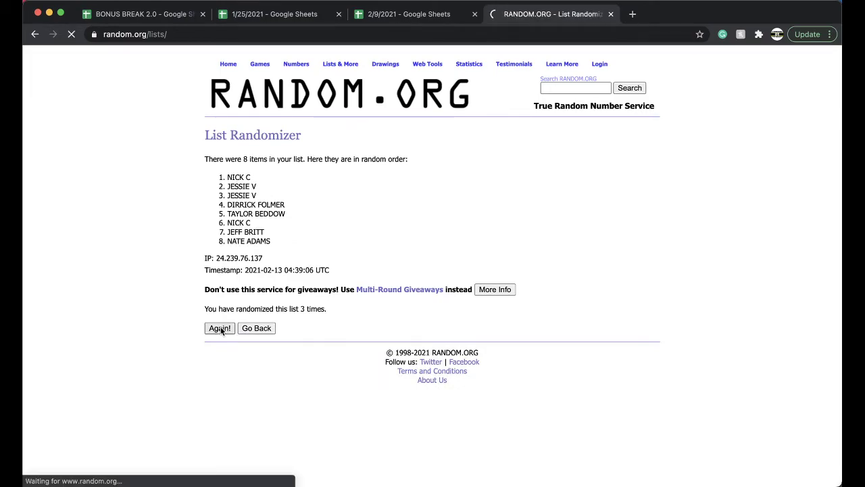
- Copy the randomized participant names and paste them into B1:B8 of the #66 PREM PACK FB sheet, beside the divisions
{"action": "left_click_drag", "start_coordinate": [225, 177], "coordinate": [292, 245]}
{"action": "key", "text": "ctrl+c"}
{"action": "left_click", "coordinate": [406, 13]}
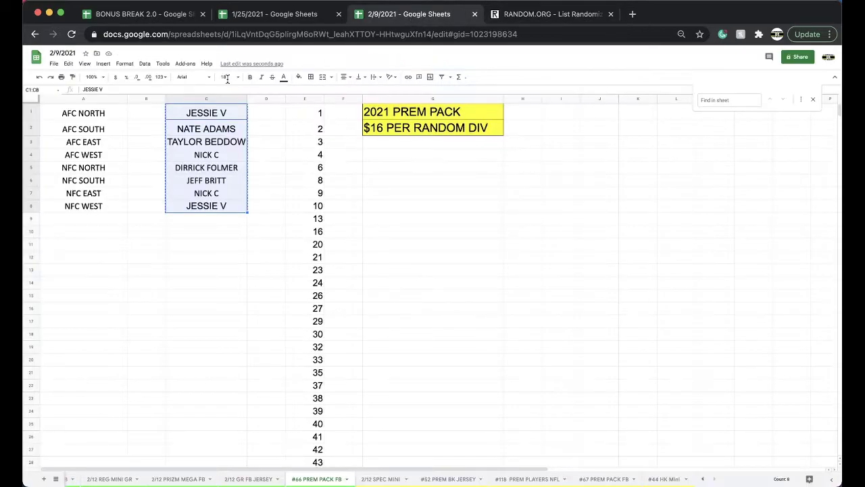
{"action": "key", "text": "ctrl+v"}
- Set the pasted names in column B to font size 18 and fit the column width to them
{"action": "left_click", "coordinate": [223, 79]}
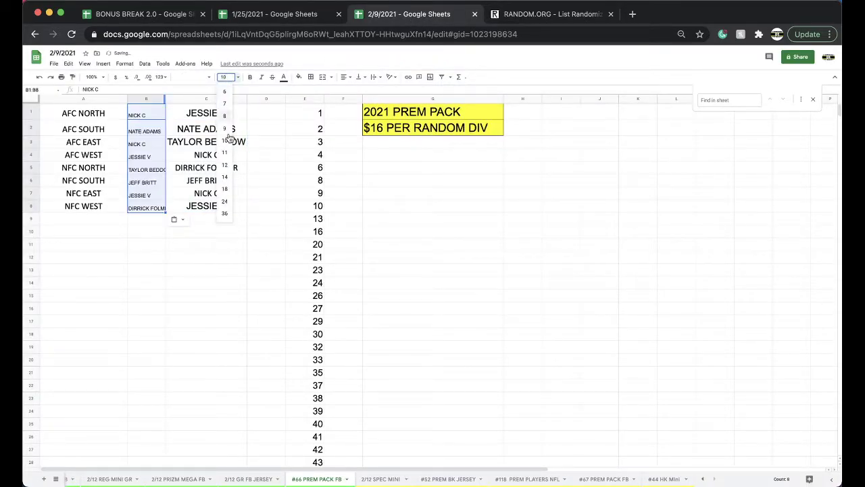
{"action": "left_click", "coordinate": [225, 191]}
{"action": "double_click", "coordinate": [164, 98]}
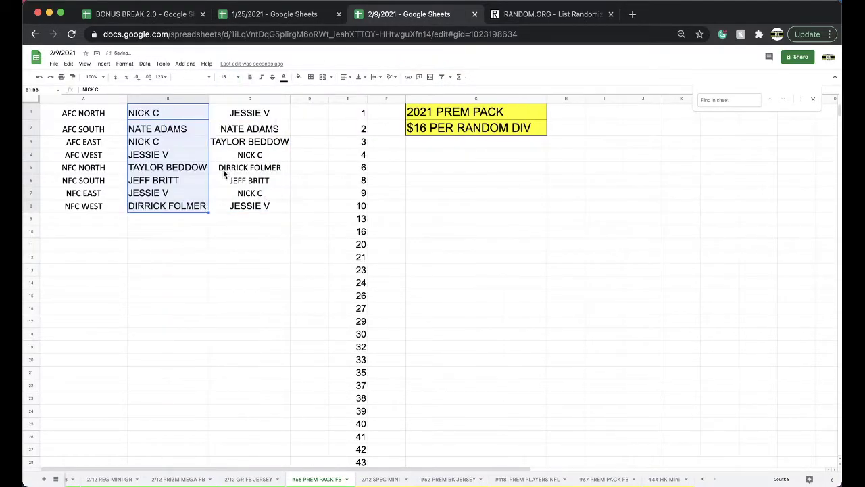
- Review the participant names assigned to each division in column B
{"action": "left_click", "coordinate": [175, 130]}
{"action": "left_click", "coordinate": [169, 143]}
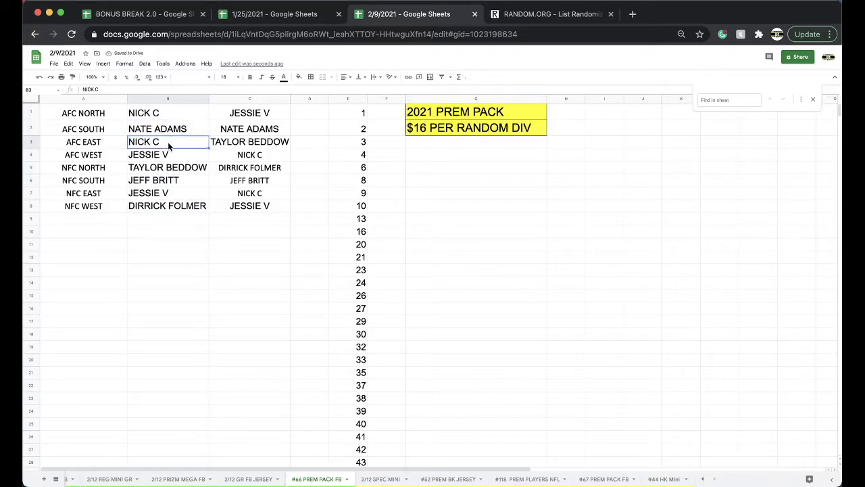
{"action": "left_click", "coordinate": [162, 160]}
{"action": "left_click", "coordinate": [164, 169]}
{"action": "left_click", "coordinate": [197, 295]}
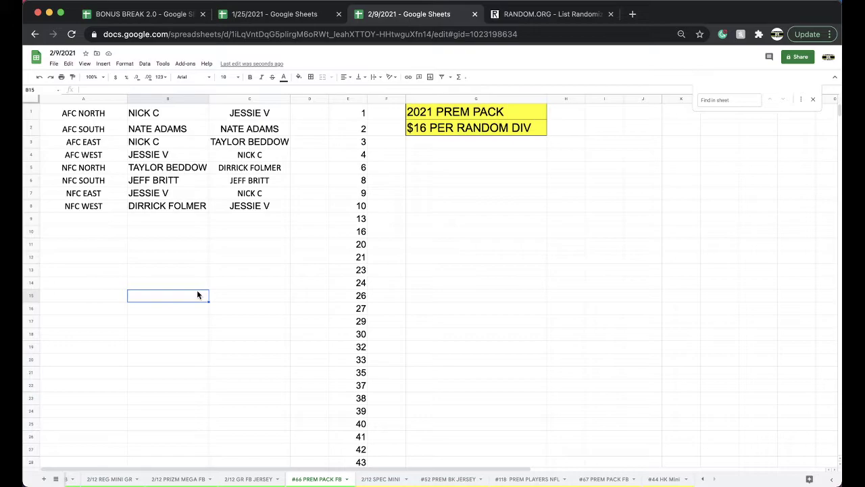